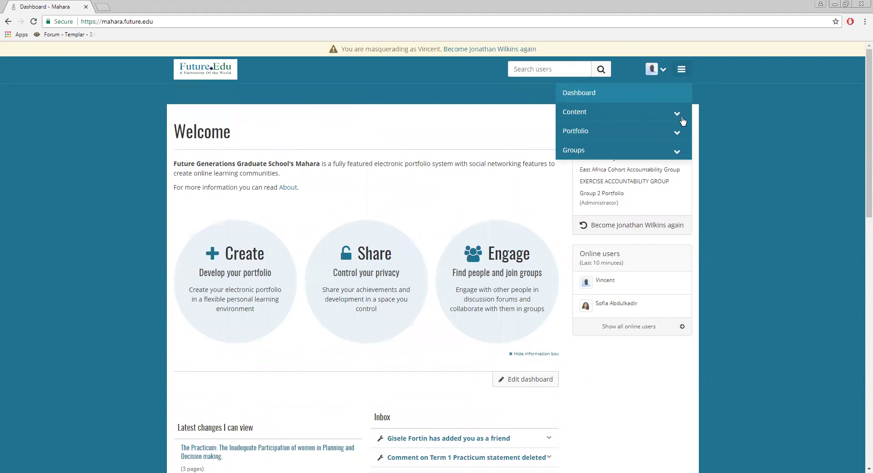
- Open the portfolio's Pages and collections overview and view the choices for creating a page or collection
click(677, 136)
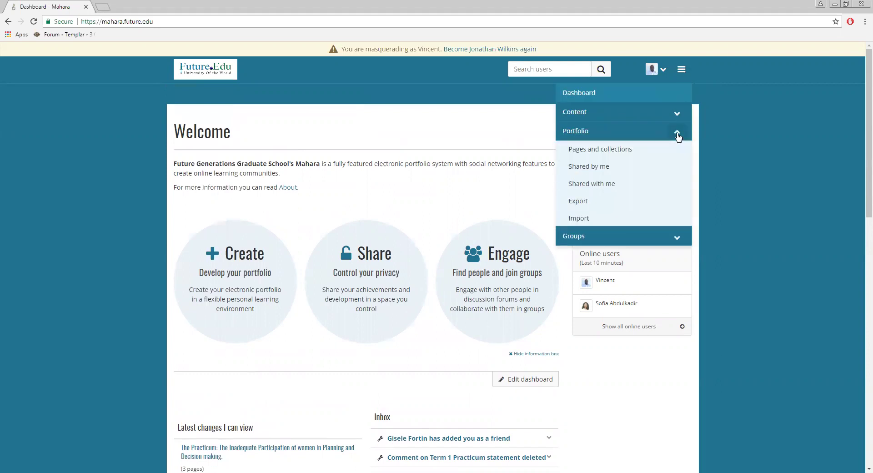
click(583, 152)
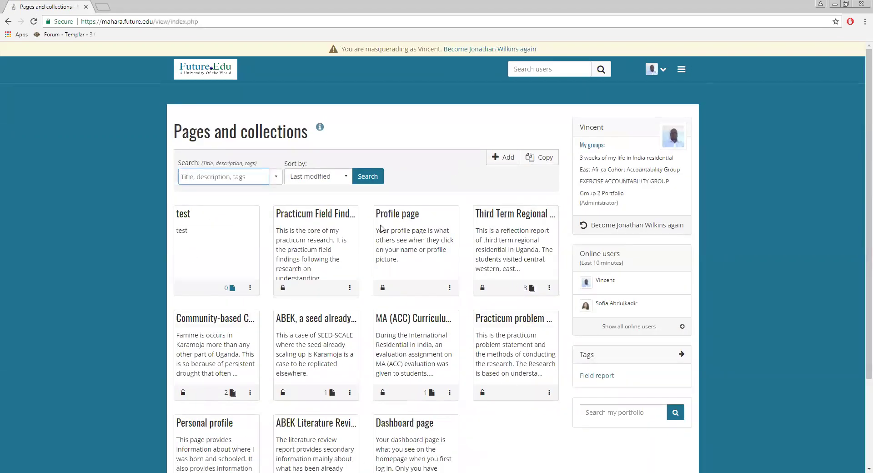
click(508, 158)
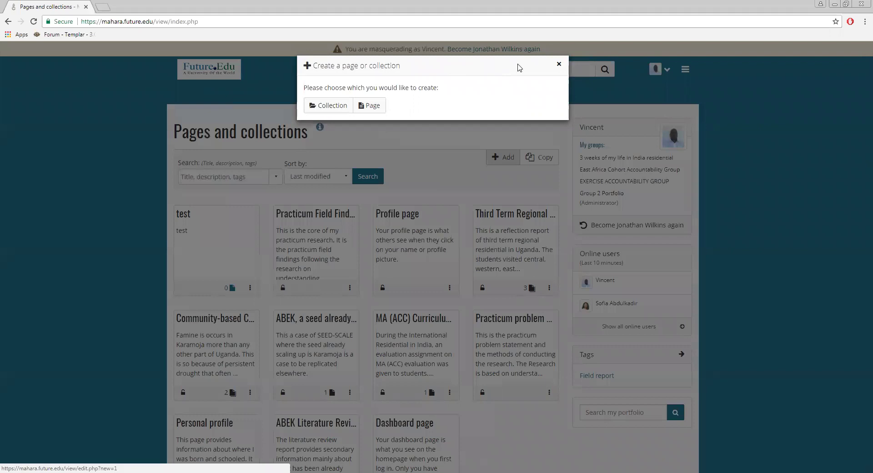
click(559, 63)
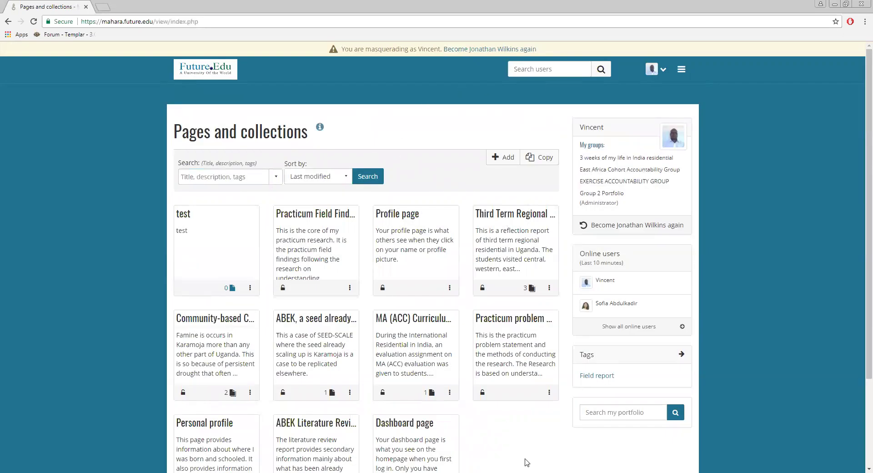
scroll(517, 414, down, 2)
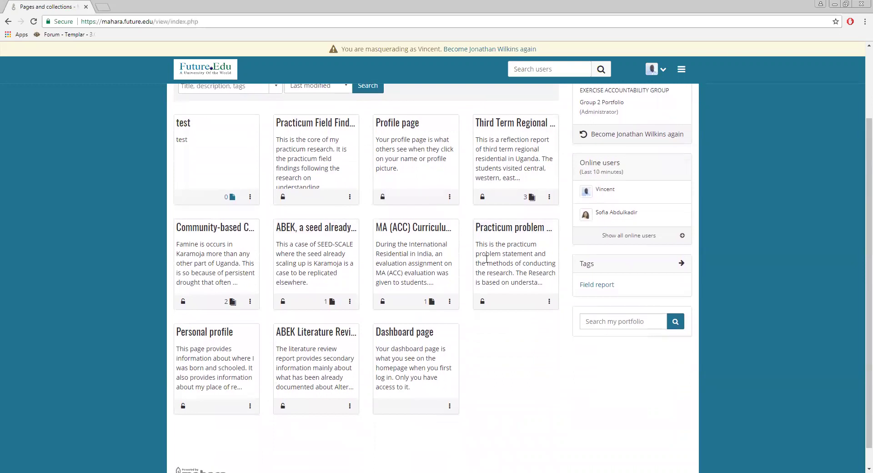
scroll(446, 246, up, 1)
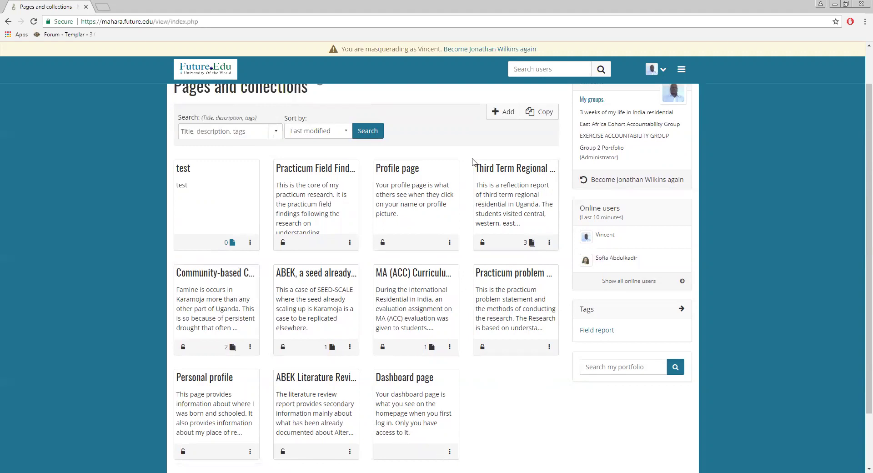
- Open the page management of the Third Term Regional Reflection Report collection
click(550, 243)
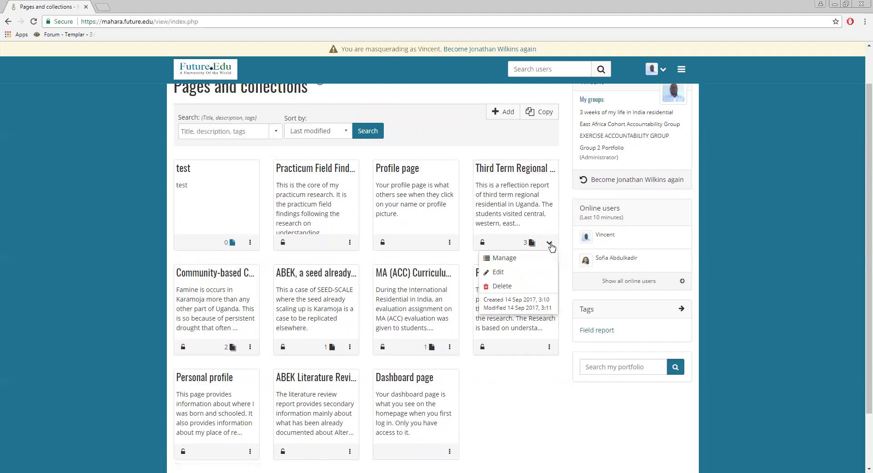
click(550, 243)
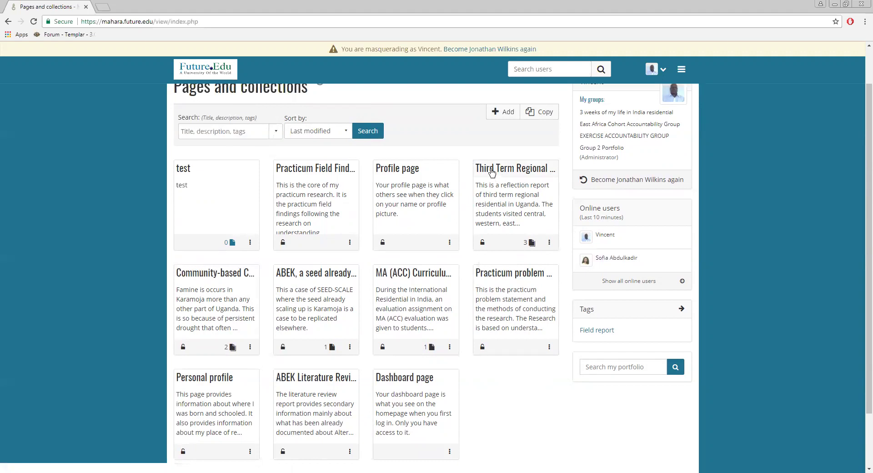
click(549, 243)
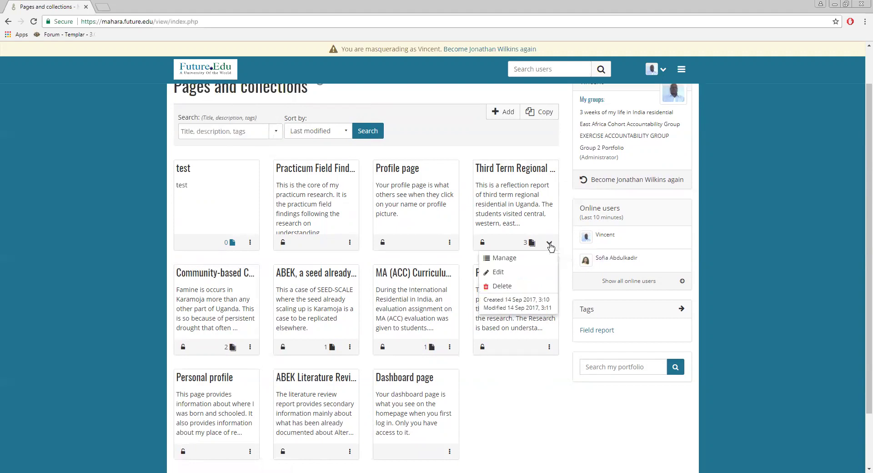
click(507, 262)
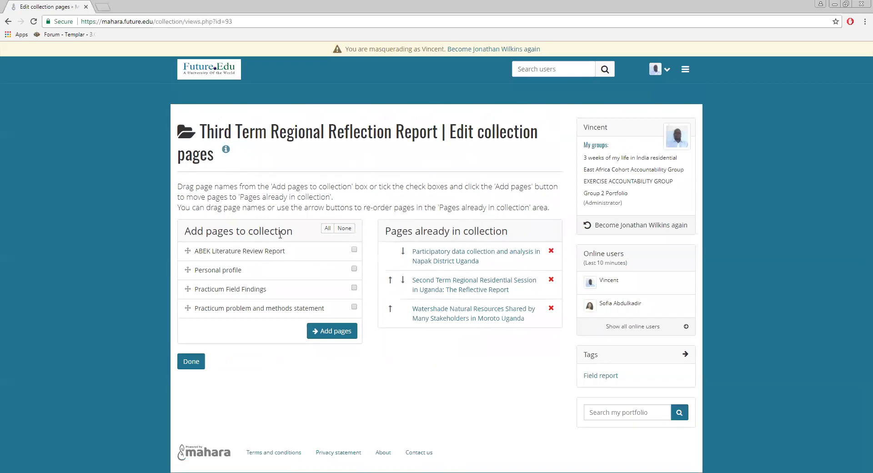
- Mark the ABEK Literature Review Report page for adding to the collection, and leave the collection editor discarding the changes
drag(277, 252, 353, 254)
click(354, 249)
drag(400, 288, 427, 282)
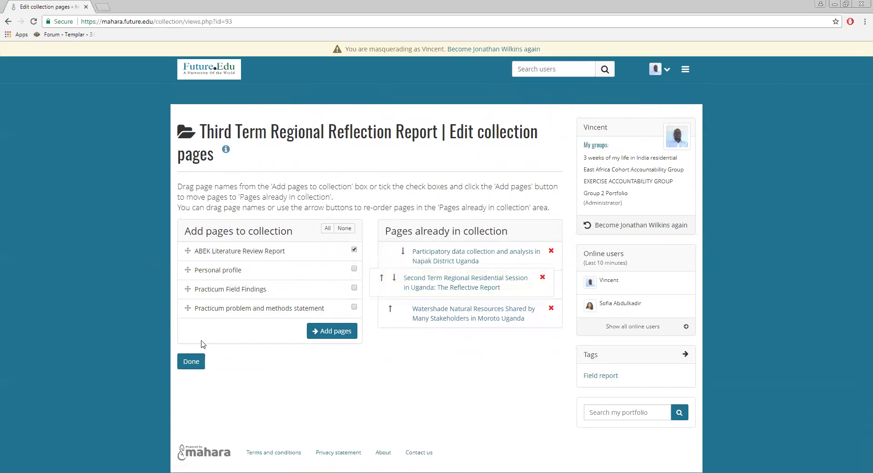
click(194, 369)
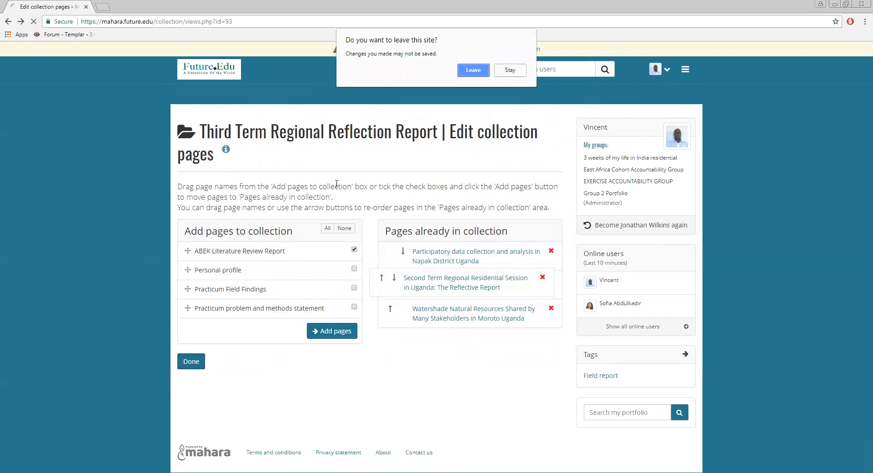
click(474, 70)
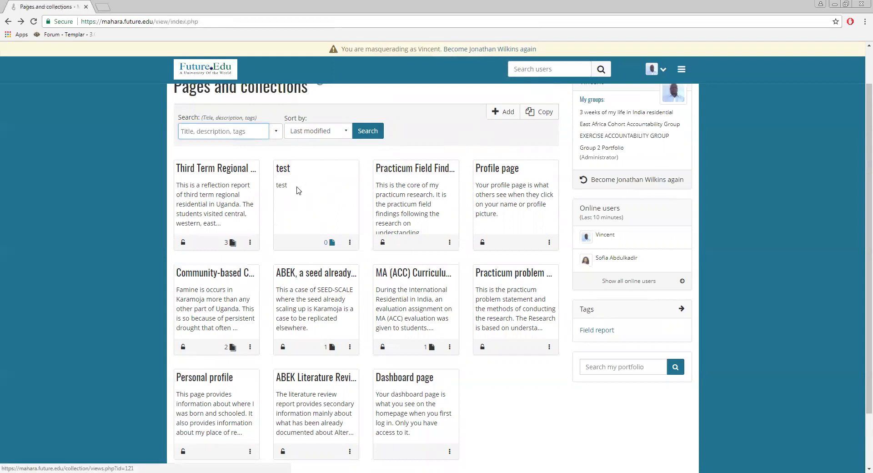
click(350, 243)
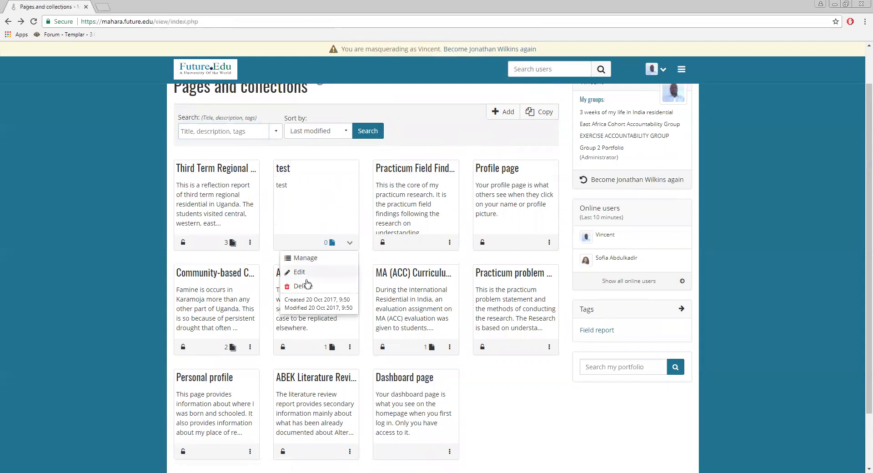
click(315, 202)
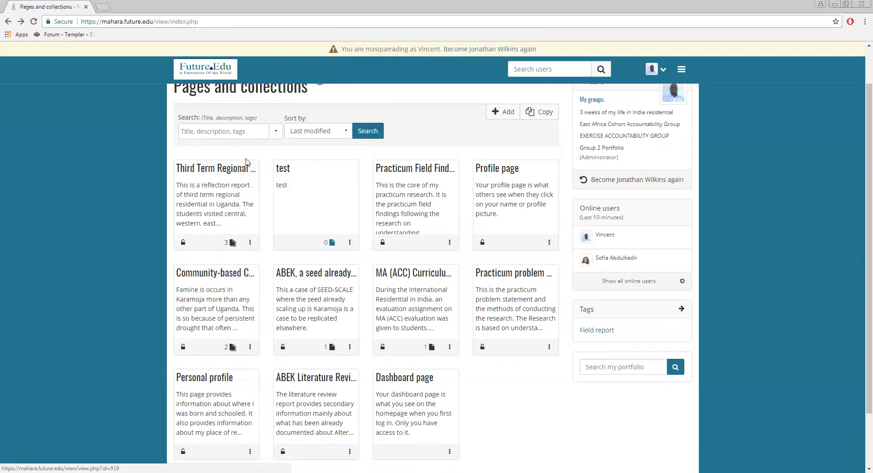
- Copy the page "Case study of a community based food security: The KADP cereal banking in Karamoja" and save the copy
click(538, 116)
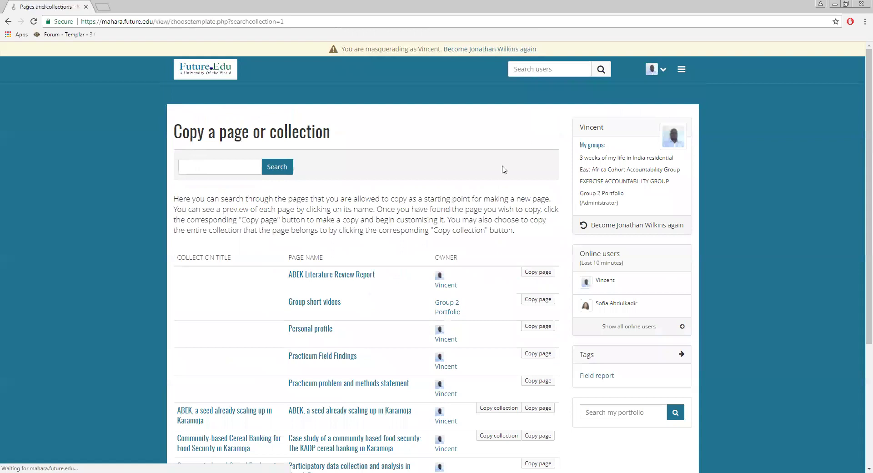
scroll(501, 175, down, 3)
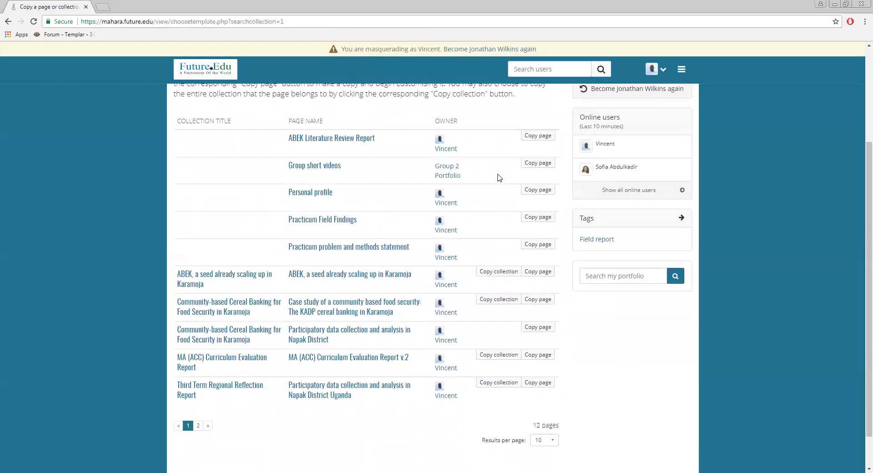
scroll(500, 177, down, 1)
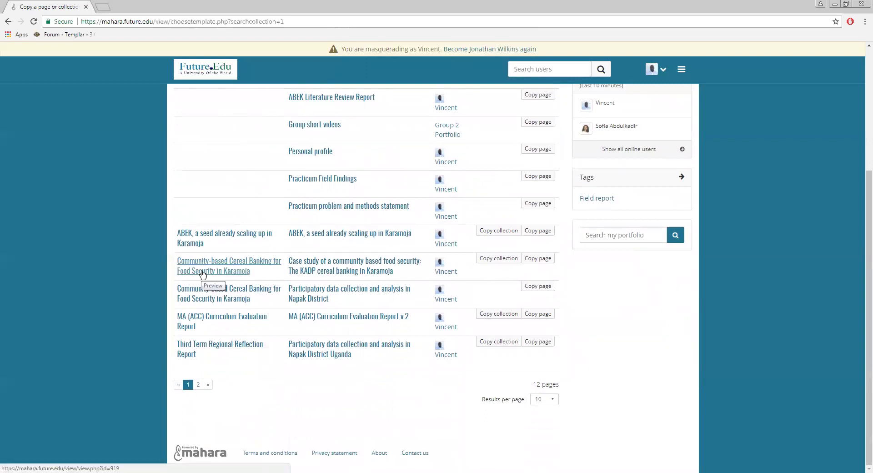
click(541, 258)
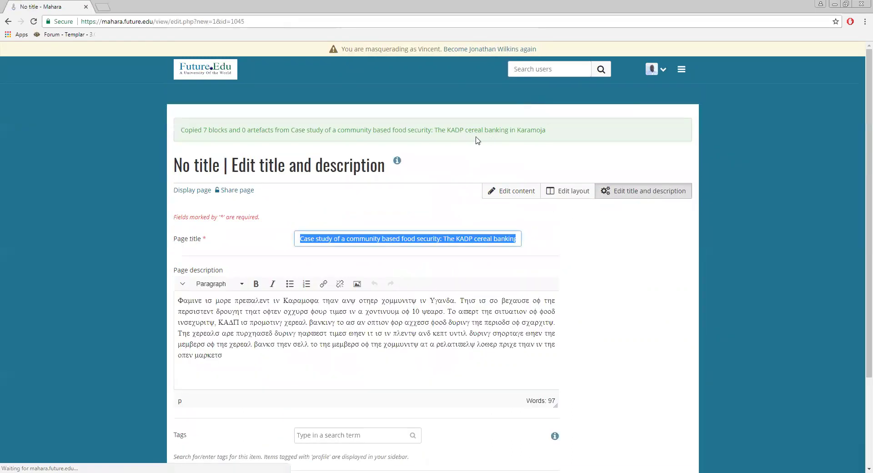
click(611, 307)
scroll(591, 259, down, 3)
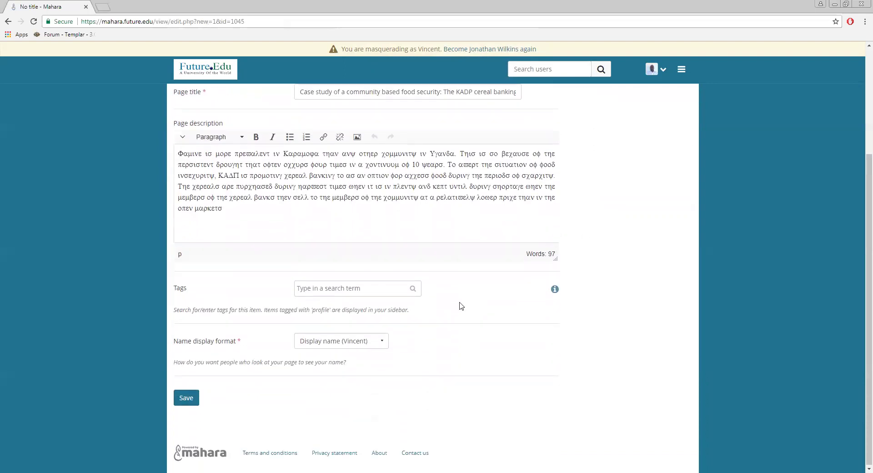
click(195, 398)
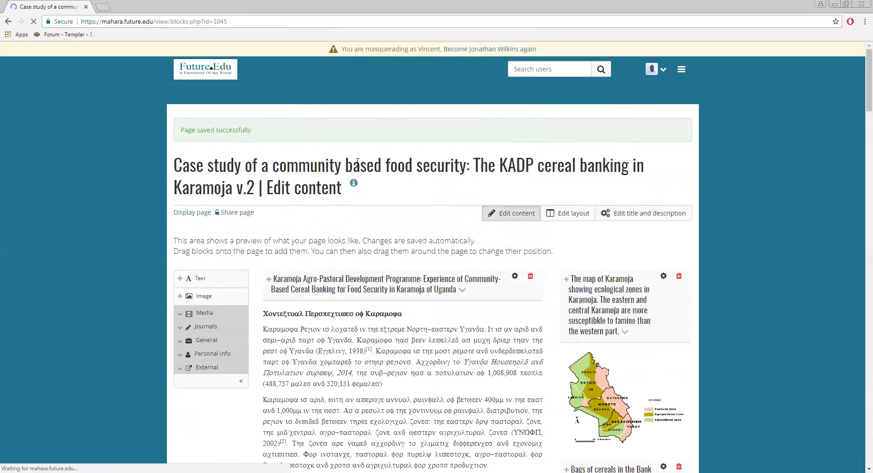
- Return to the Pages and collections overview and open the page management of the "test" collection
click(686, 72)
click(609, 154)
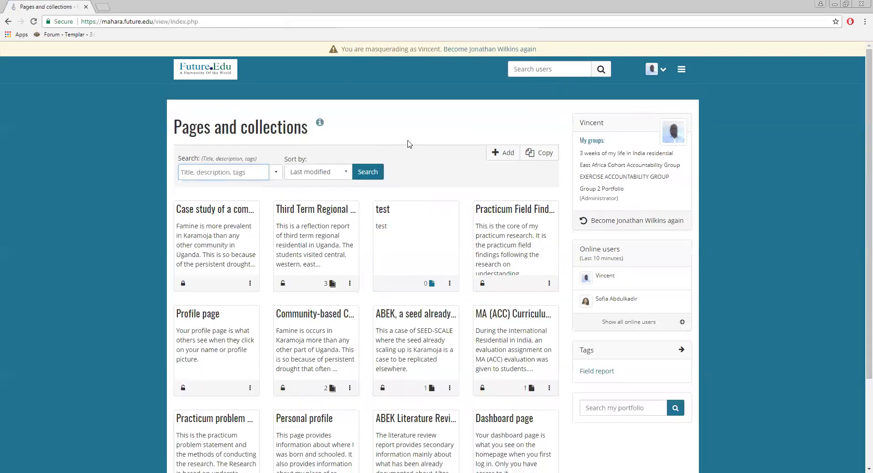
scroll(409, 144, down, 1)
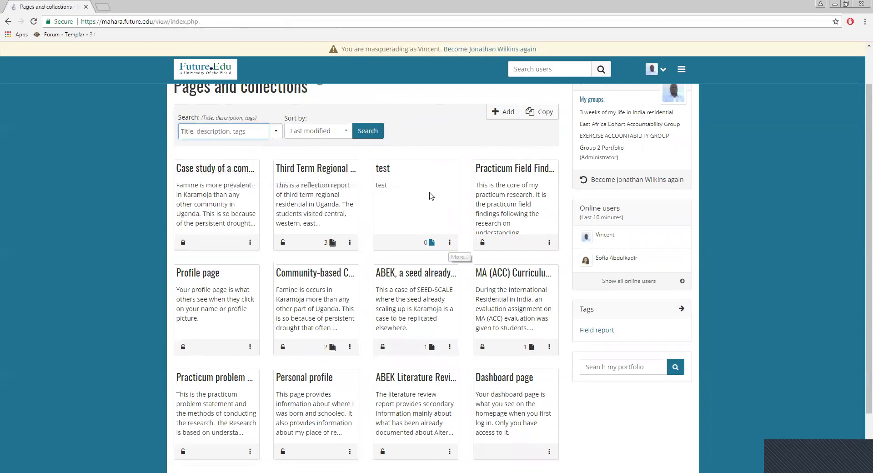
click(450, 243)
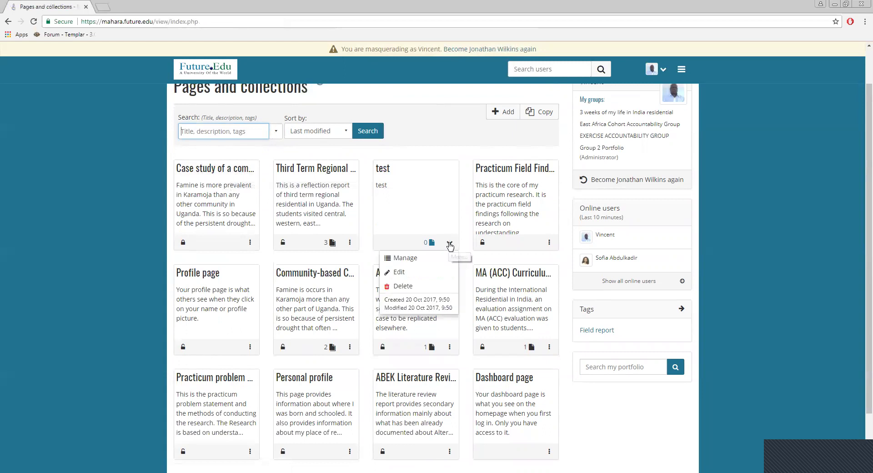
click(403, 260)
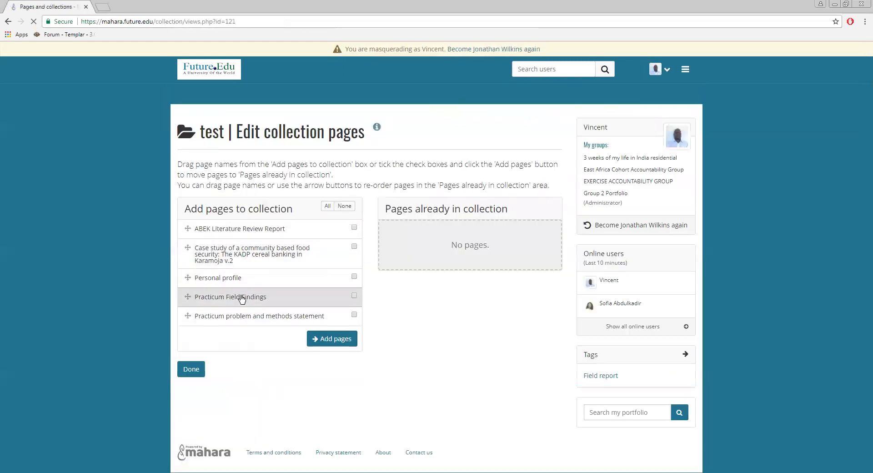
- Add the copied KADP cereal banking case study v.2 page to the "test" collection and finish editing the collection
click(354, 247)
click(345, 341)
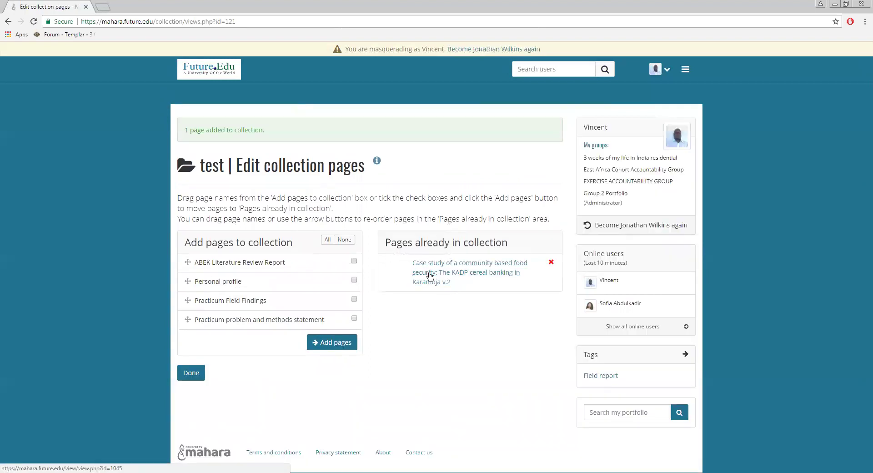
click(197, 374)
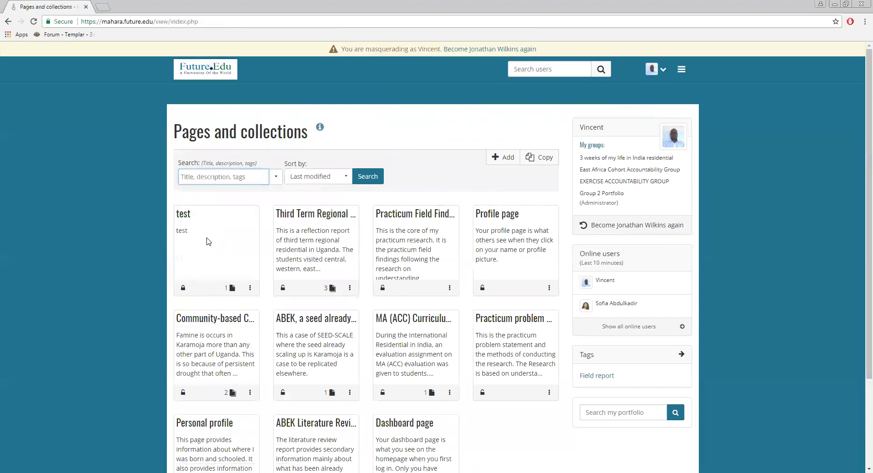
- Copy the page "Watershade Natural Resources Shared by Many Stakeholders in Moroto Uganda" and save the copy
scroll(231, 301, down, 1)
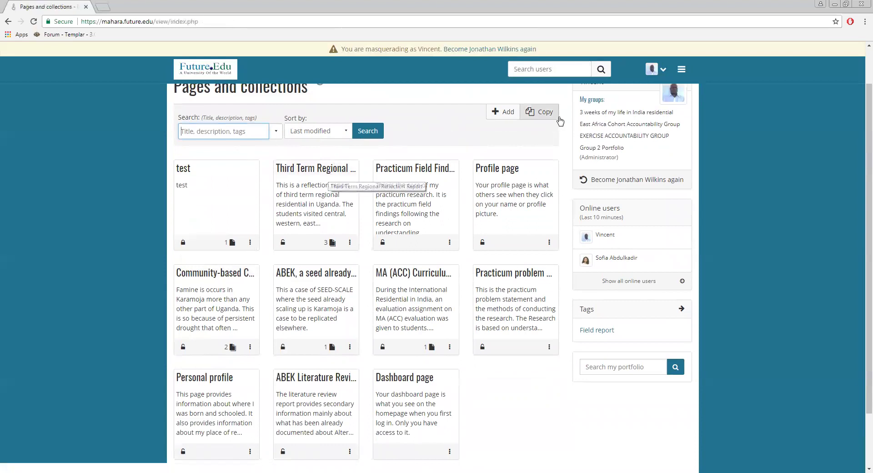
click(544, 115)
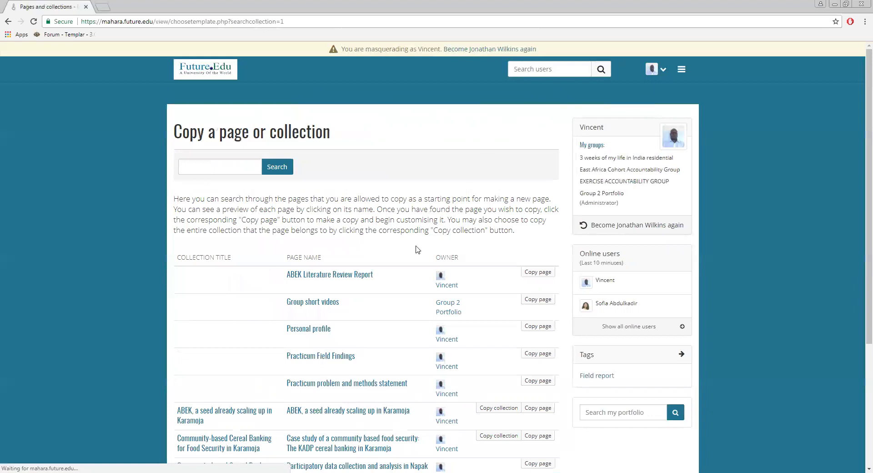
scroll(414, 254, down, 3)
scroll(414, 257, down, 1)
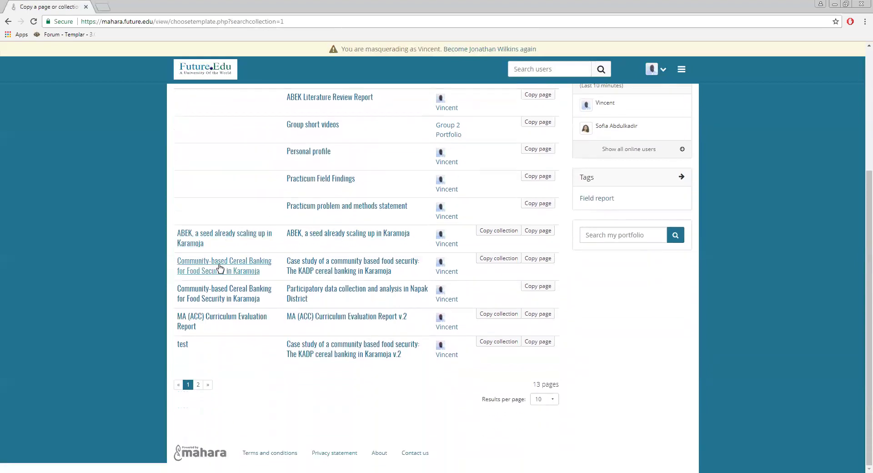
click(199, 385)
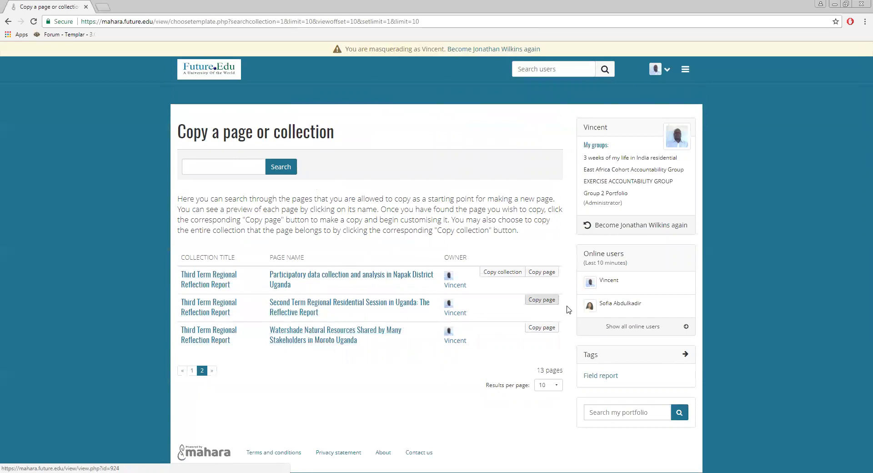
click(542, 328)
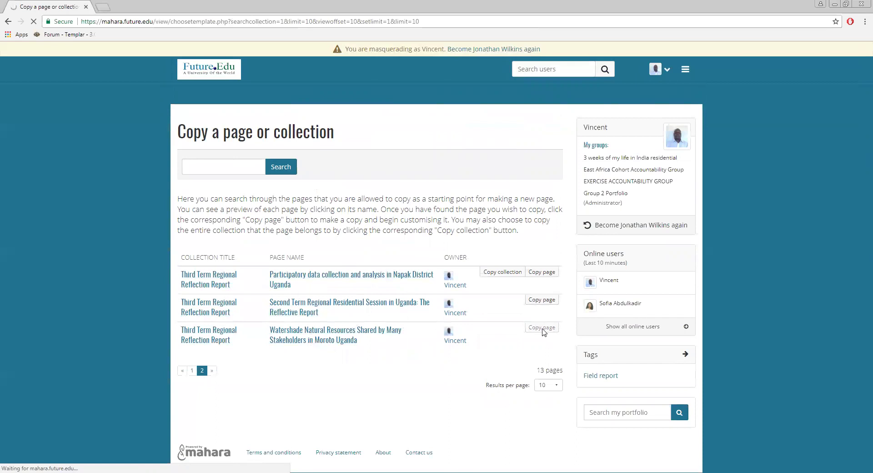
scroll(599, 313, down, 2)
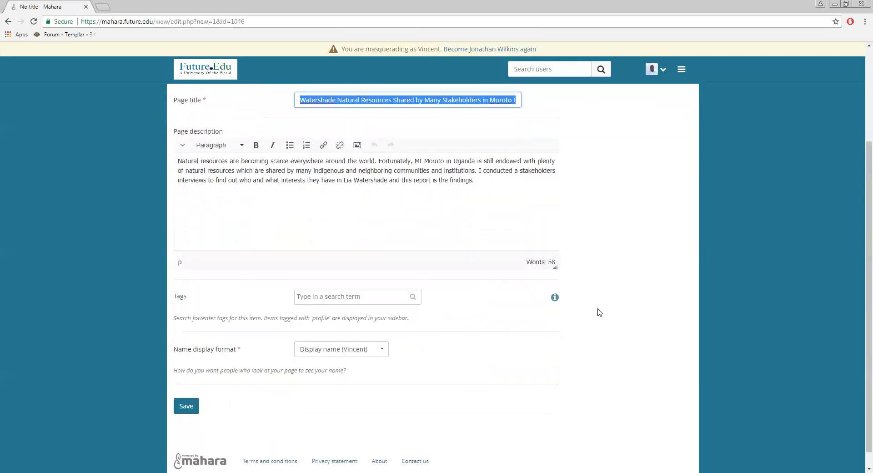
click(186, 397)
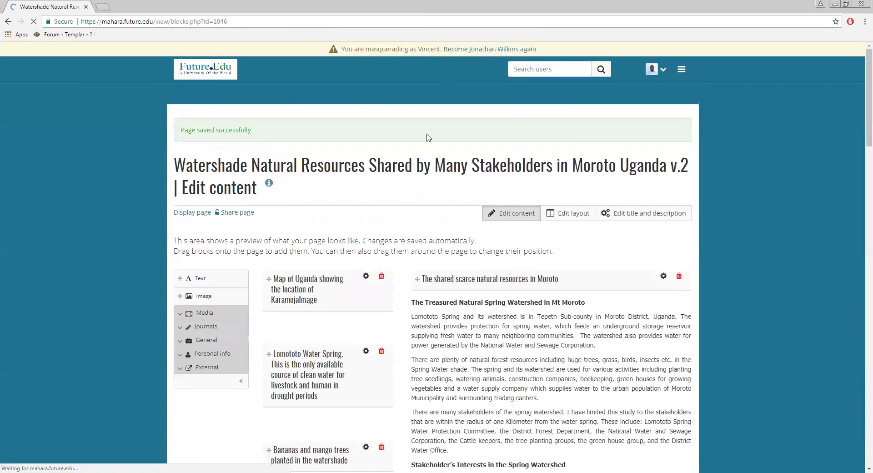
- Return to the Pages and collections overview and open the "test" collection's page management
click(681, 70)
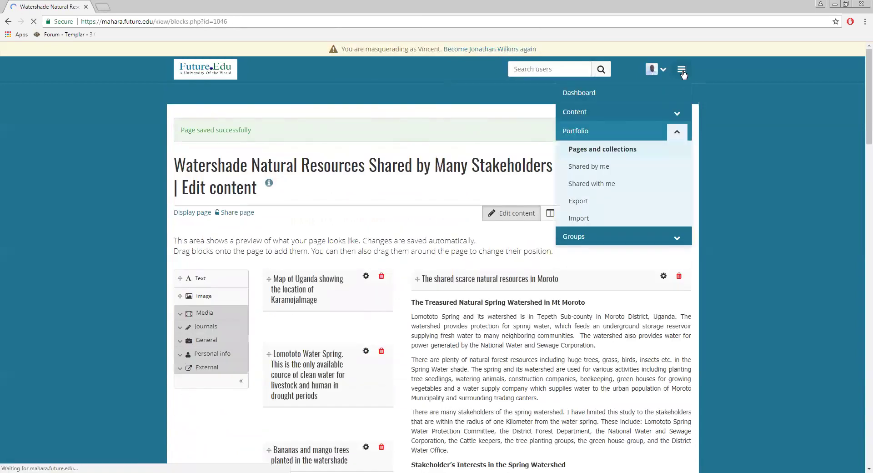
click(603, 150)
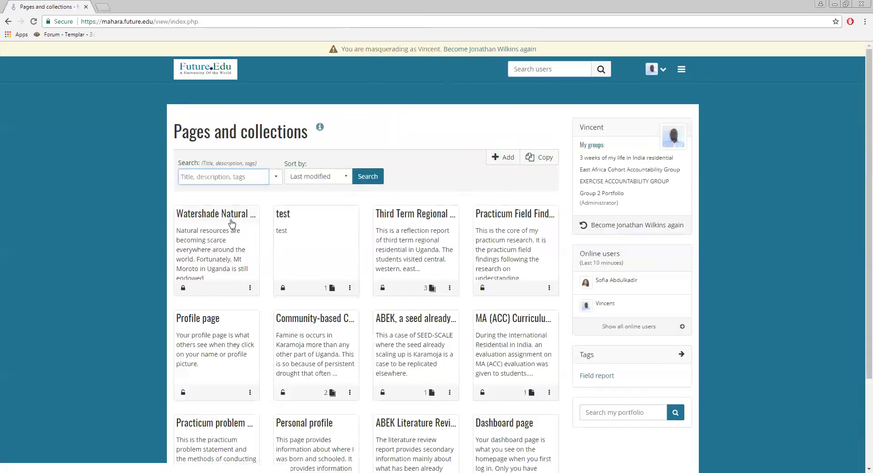
click(350, 289)
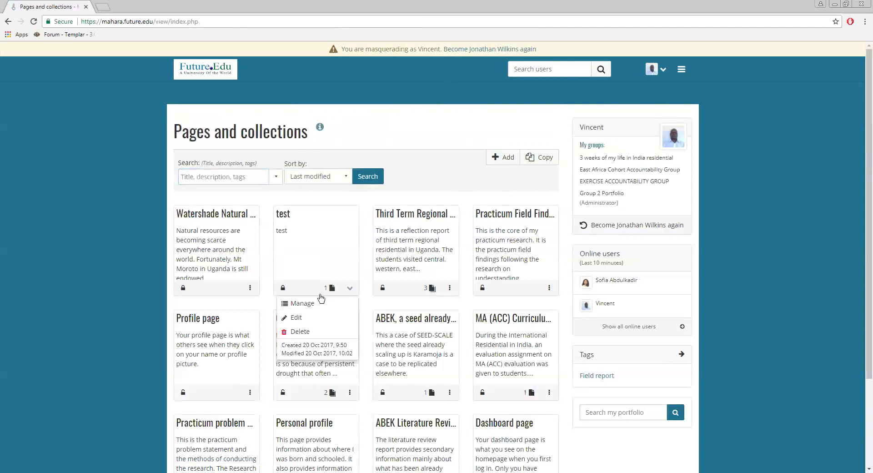
click(312, 306)
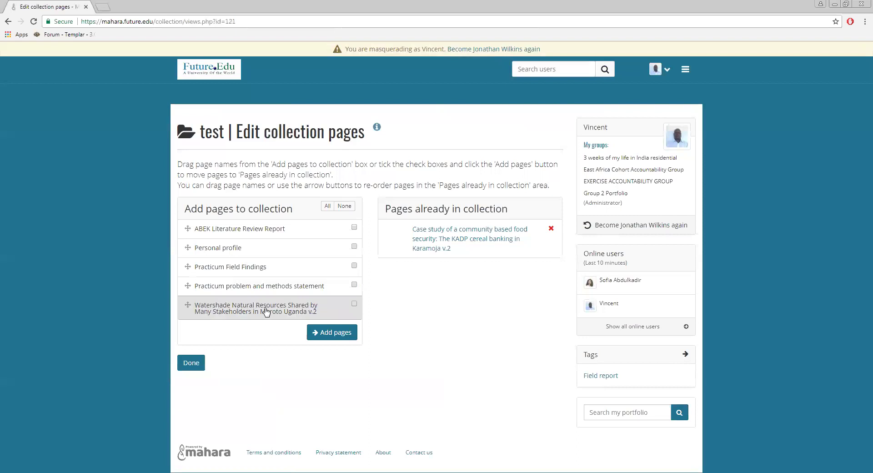
- Add the copied page "Watershade Natural Resources Shared by Many Stakeholders in Moroto Uganda v.2" to the "test" collection and finish editing the collection
click(354, 303)
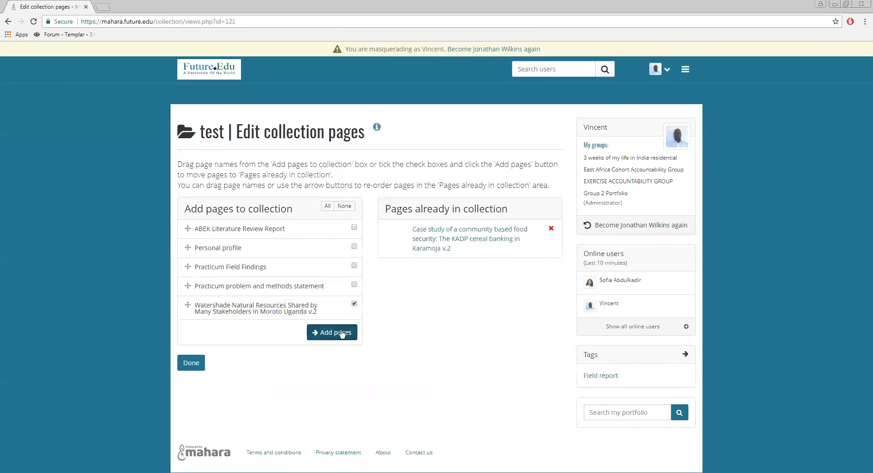
drag(298, 314, 465, 261)
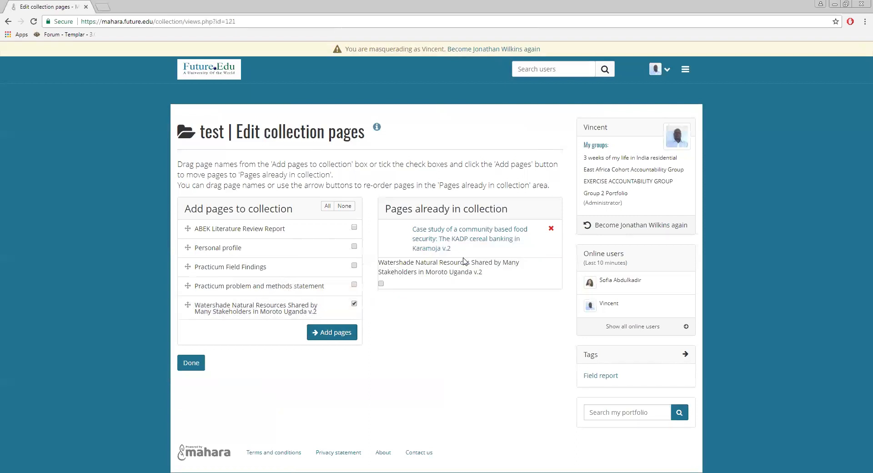
click(184, 365)
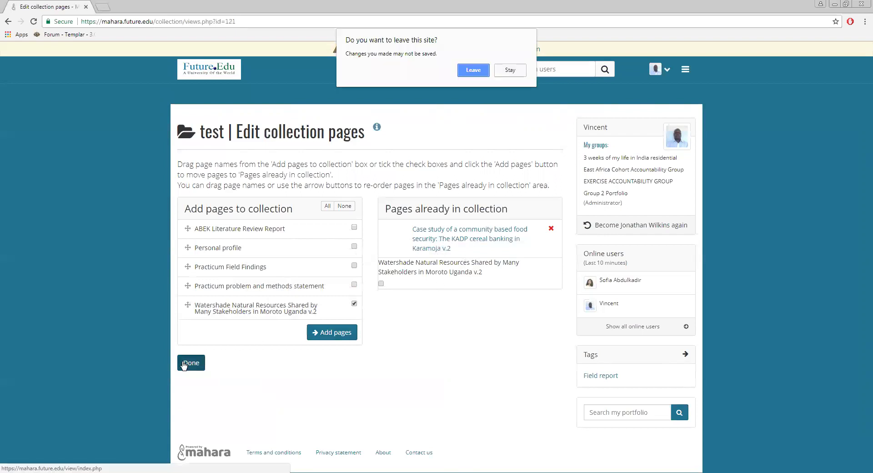
click(509, 70)
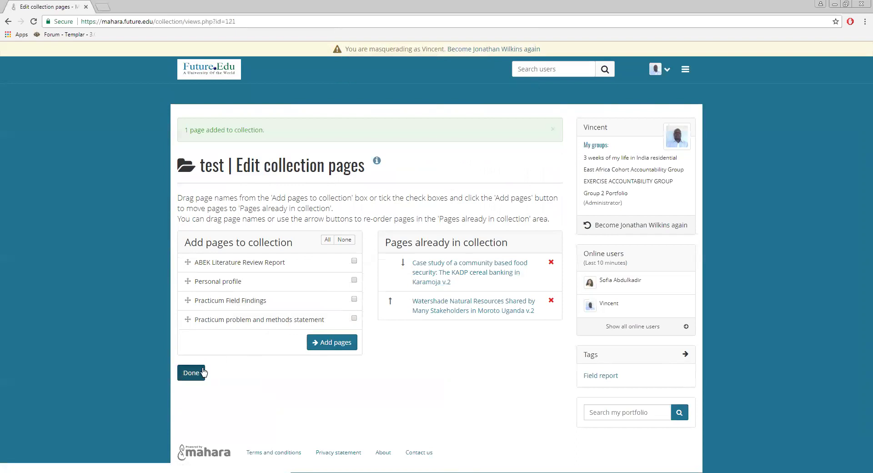
click(203, 370)
click(508, 84)
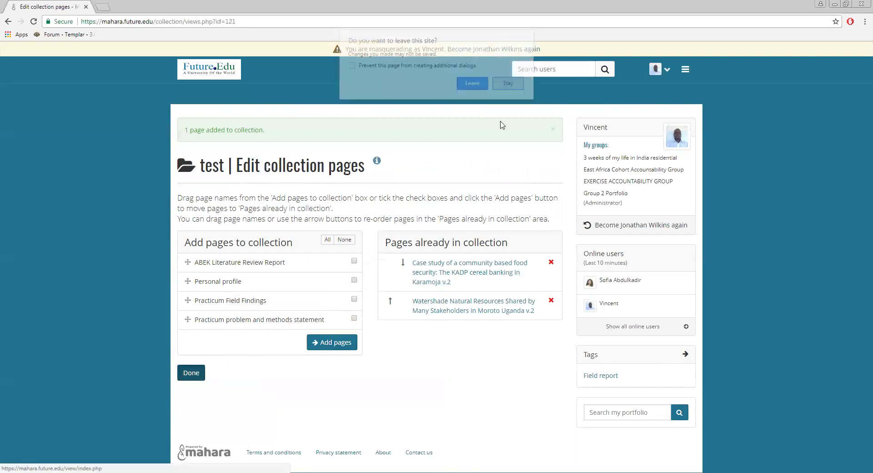
click(190, 373)
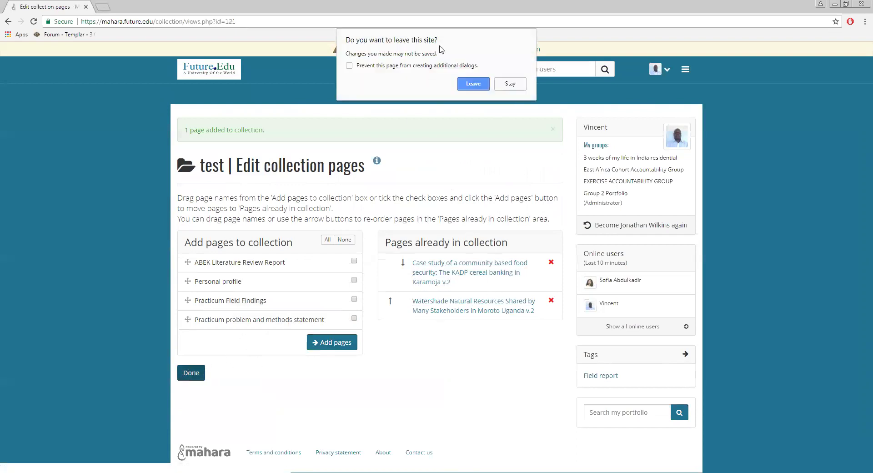
click(473, 84)
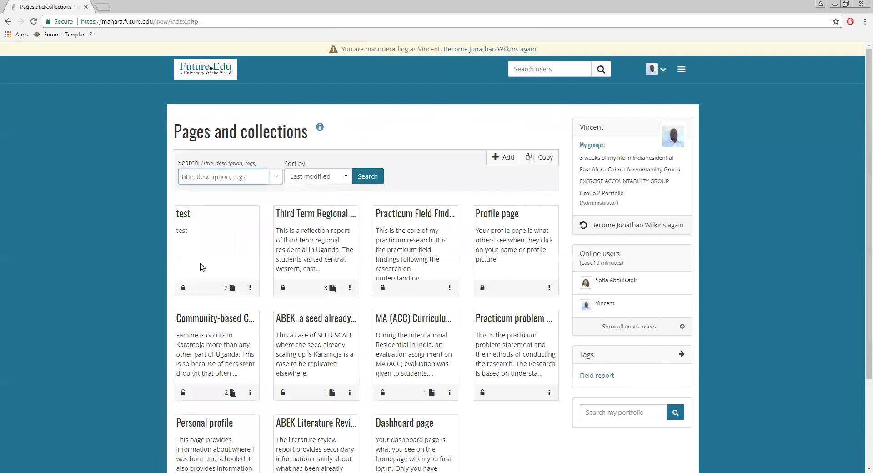
- View the "test" collection, looking through its KADP cereal banking case study v.2 page and its Watershade Natural Resources v.2 page
click(189, 215)
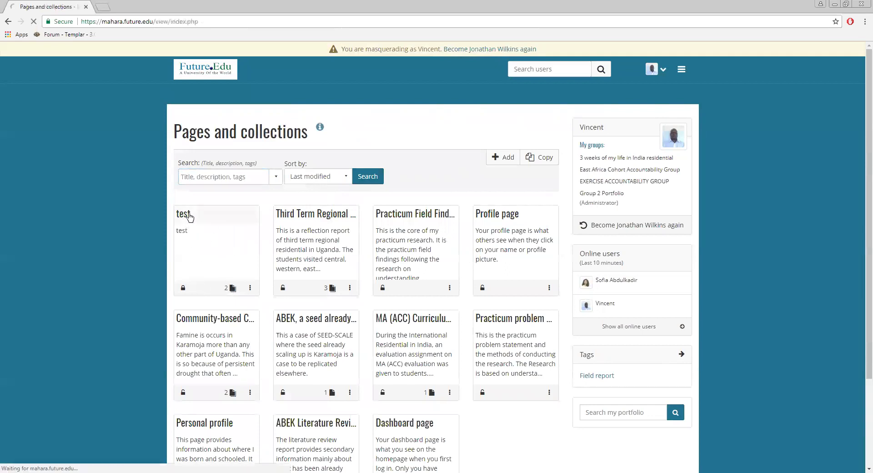
scroll(362, 305, down, 3)
scroll(361, 305, down, 6)
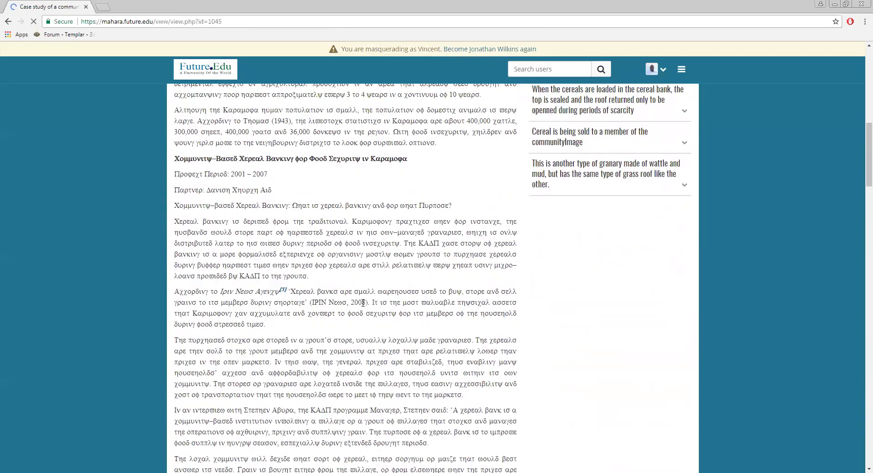
scroll(363, 302, up, 7)
scroll(364, 301, up, 3)
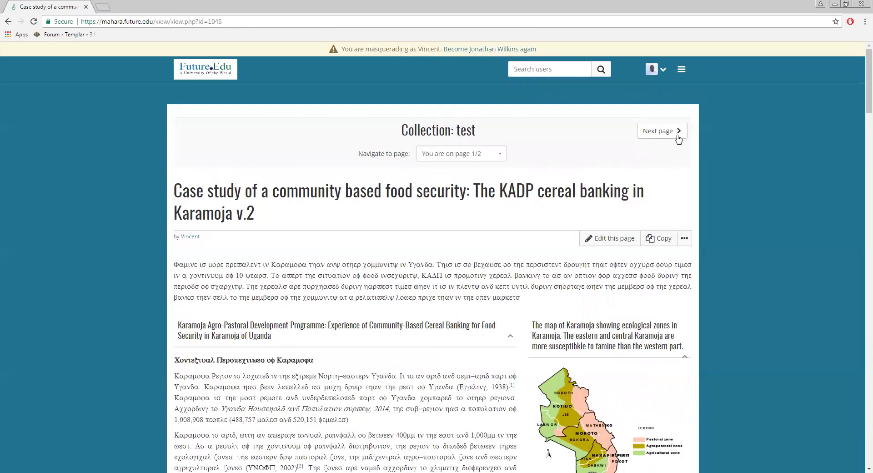
click(494, 155)
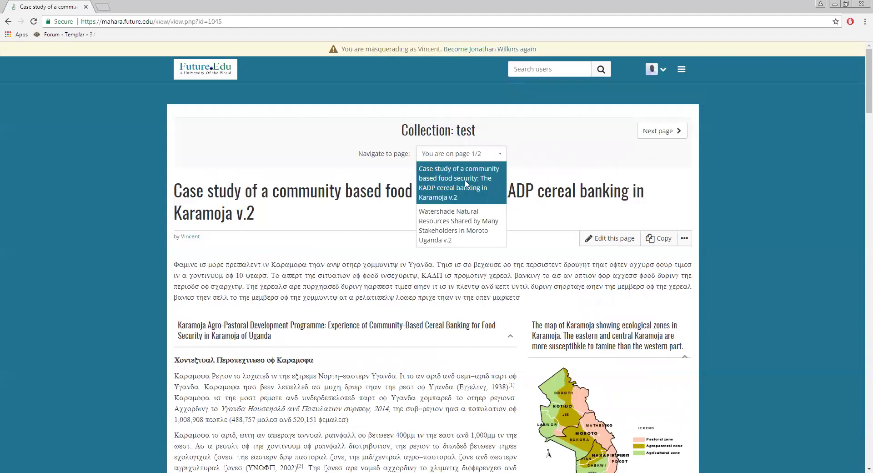
click(459, 227)
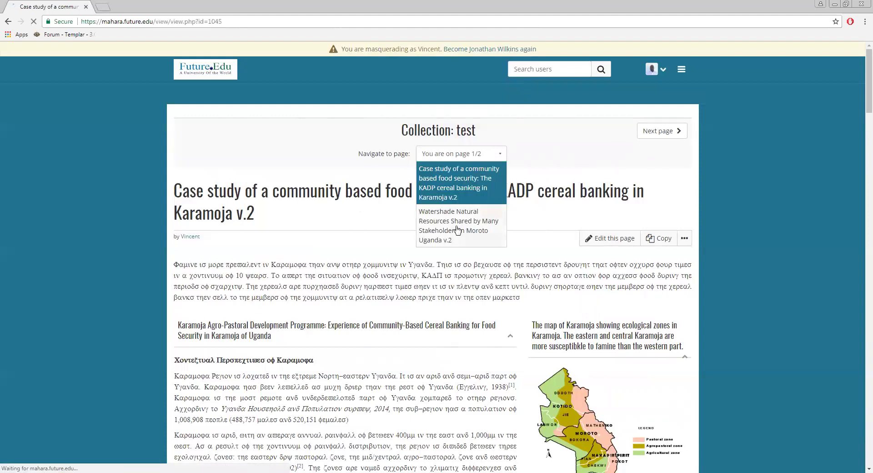
- From the Pages and collections overview, open the "Third Term Regional Reflection Report" collection and check its original Watershade Natural Resources page
click(681, 69)
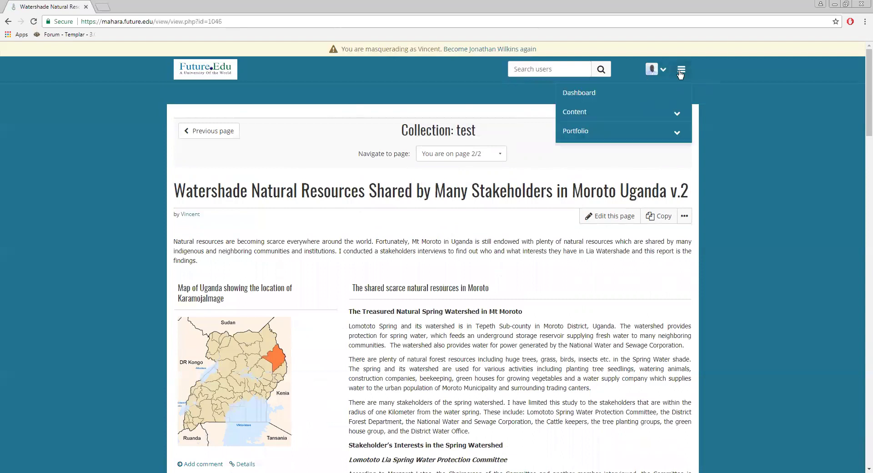
click(677, 132)
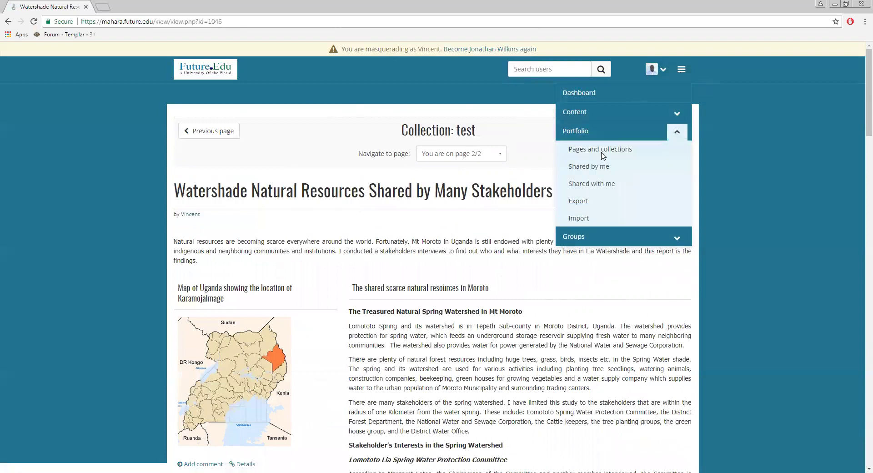
click(603, 156)
scroll(344, 244, down, 1)
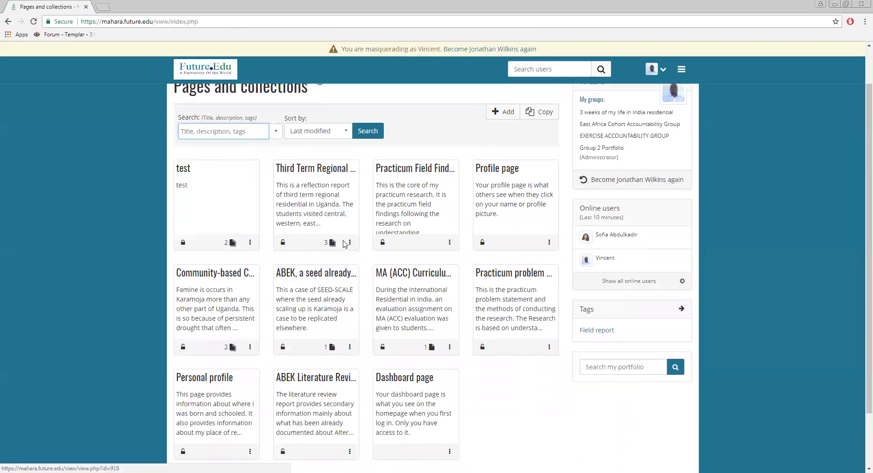
click(320, 170)
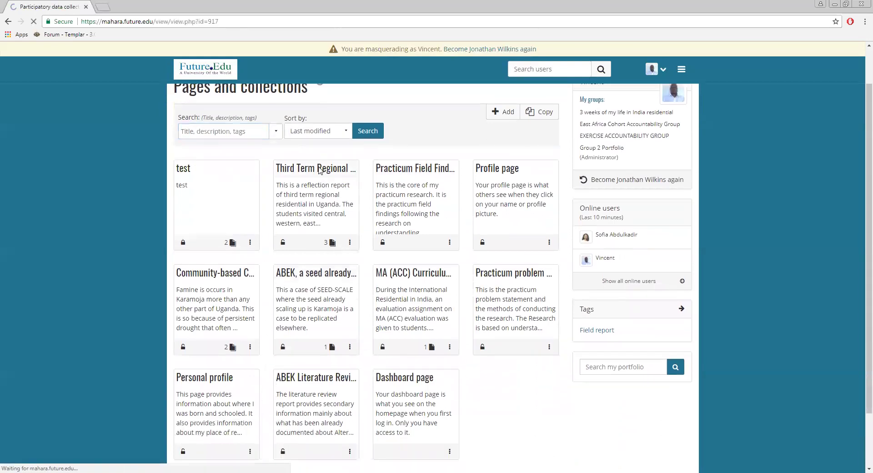
click(502, 157)
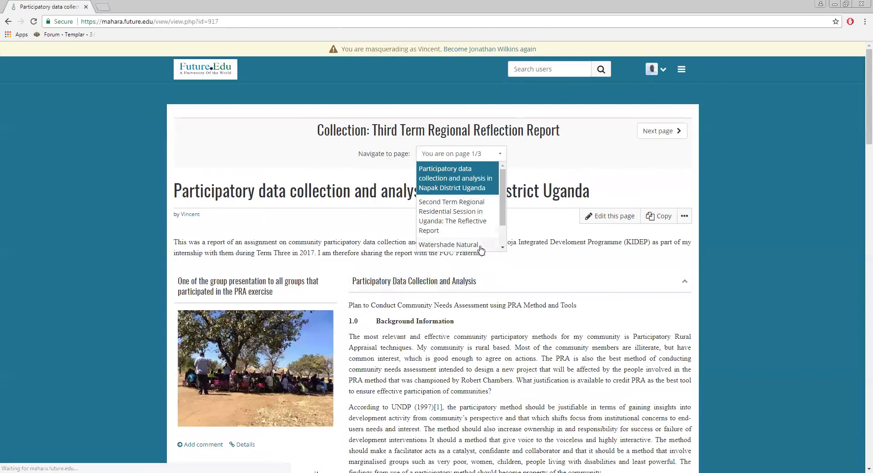
click(461, 248)
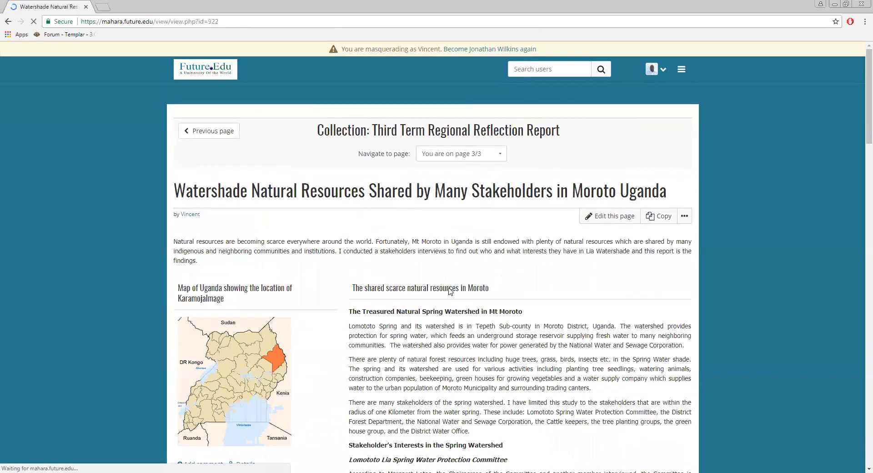
- Return to the Pages and collections overview and look over the listed pages and collections
click(681, 69)
click(660, 129)
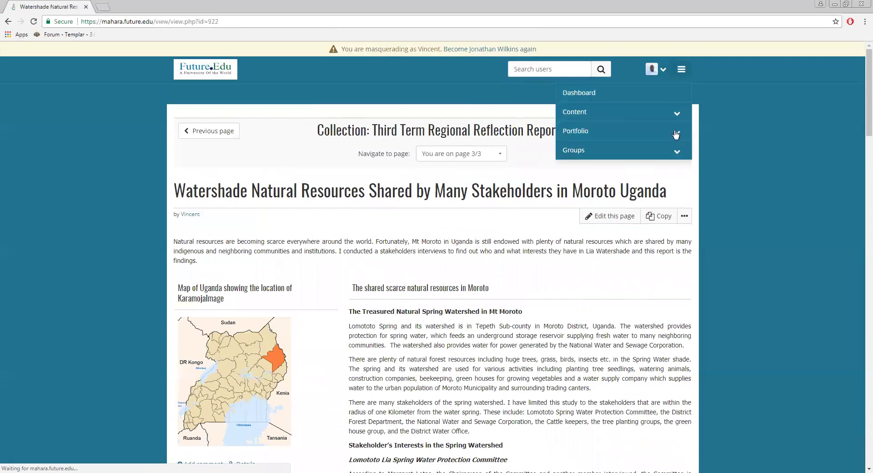
click(594, 154)
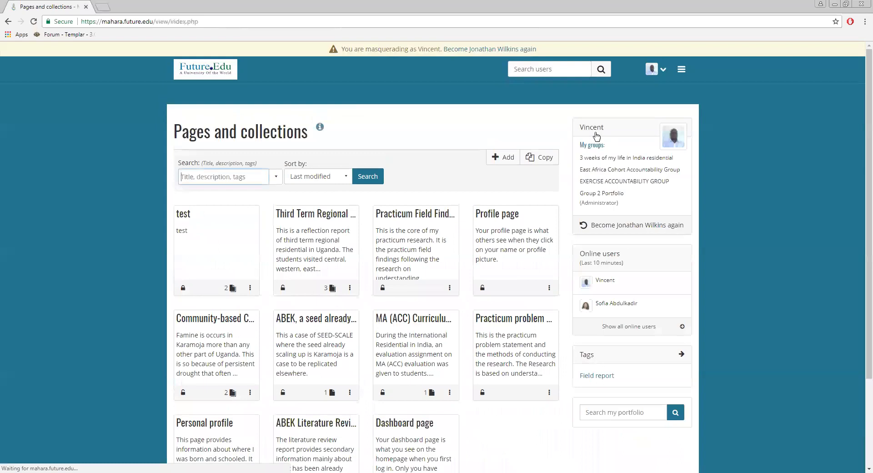
scroll(216, 172, down, 1)
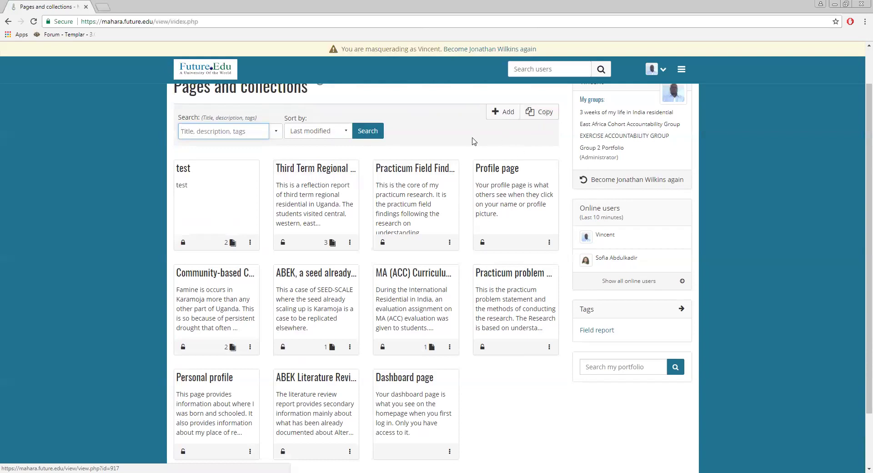
scroll(469, 149, up, 1)
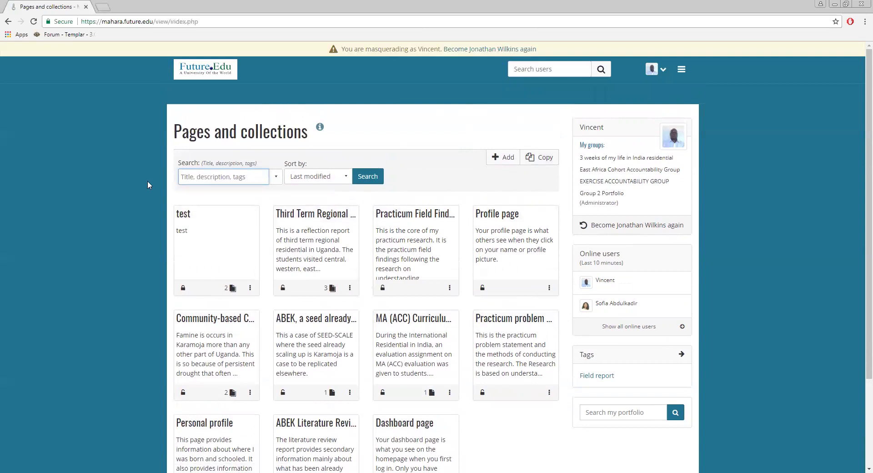
- Delete the "test" collection
click(250, 287)
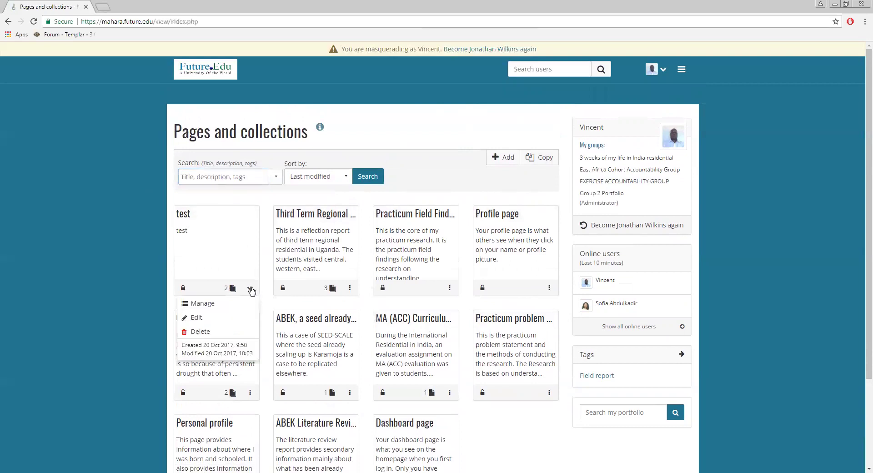
click(216, 330)
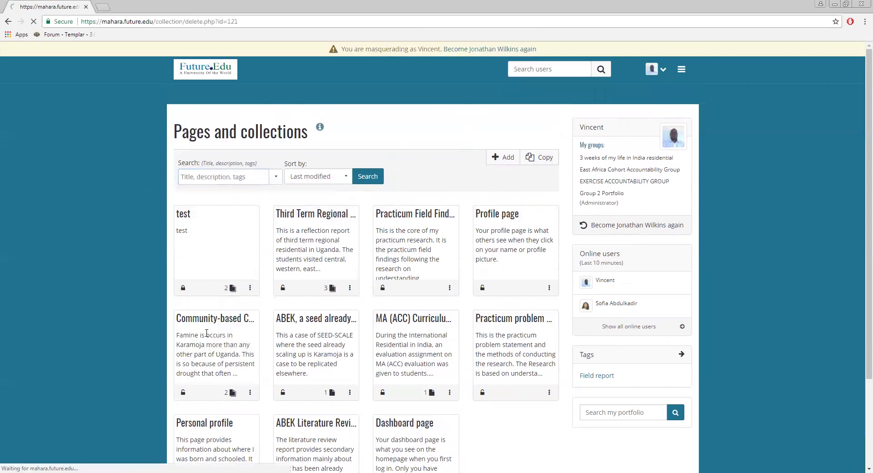
click(197, 223)
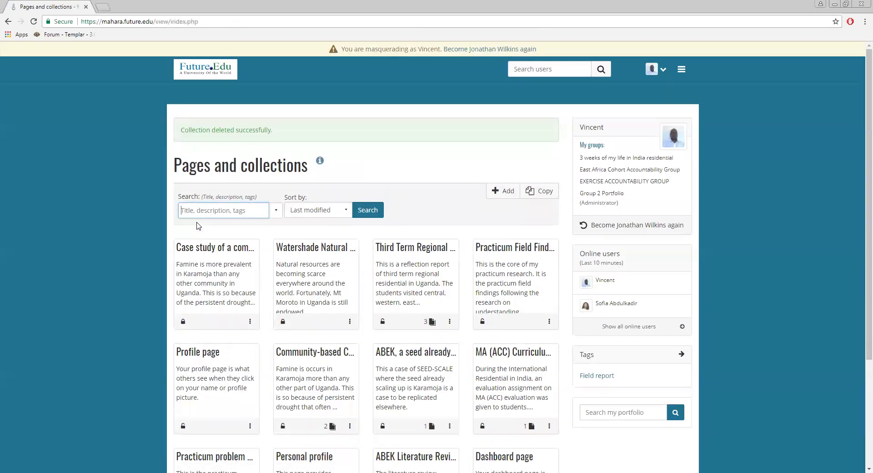
- Delete the copied page "Case study of a community based food security: The KADP cereal banking in Karamoja v.2"
scroll(446, 200, down, 1)
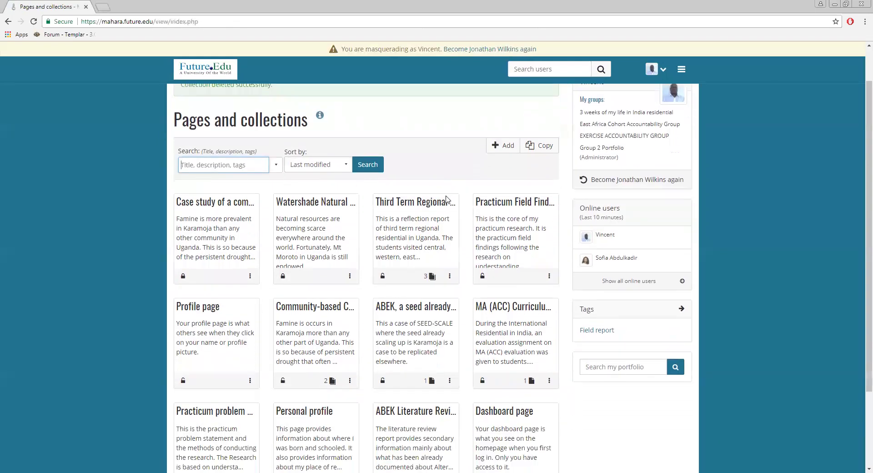
scroll(440, 241, down, 1)
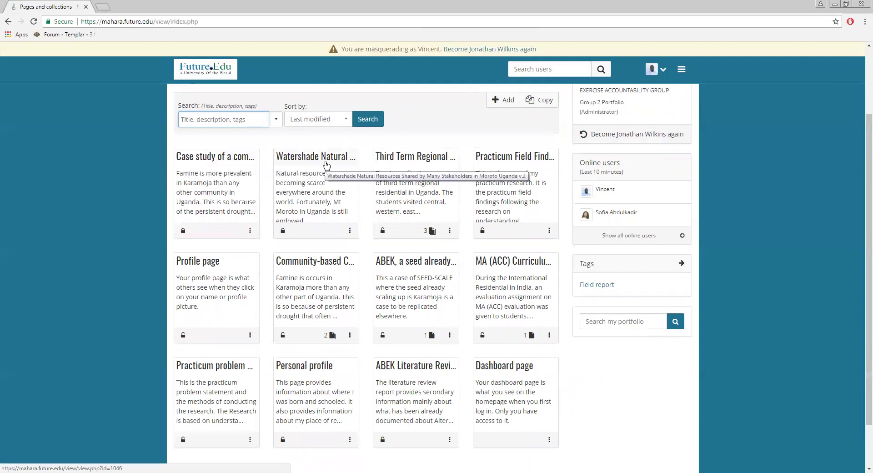
click(250, 230)
click(225, 260)
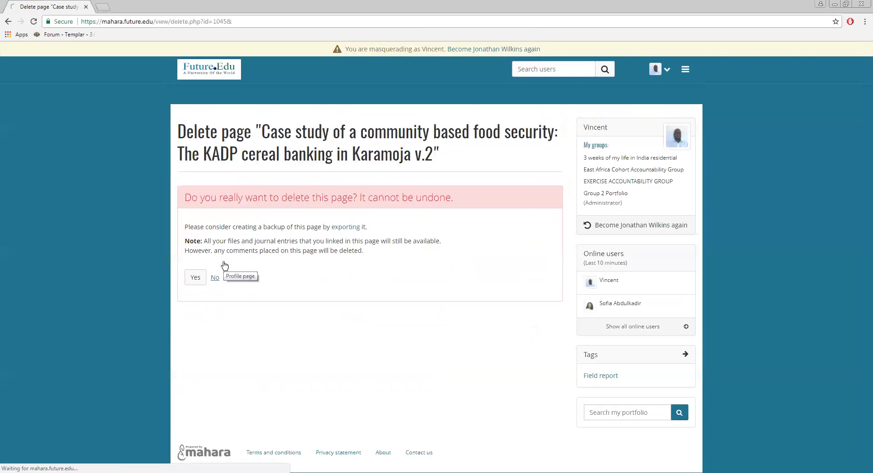
click(195, 278)
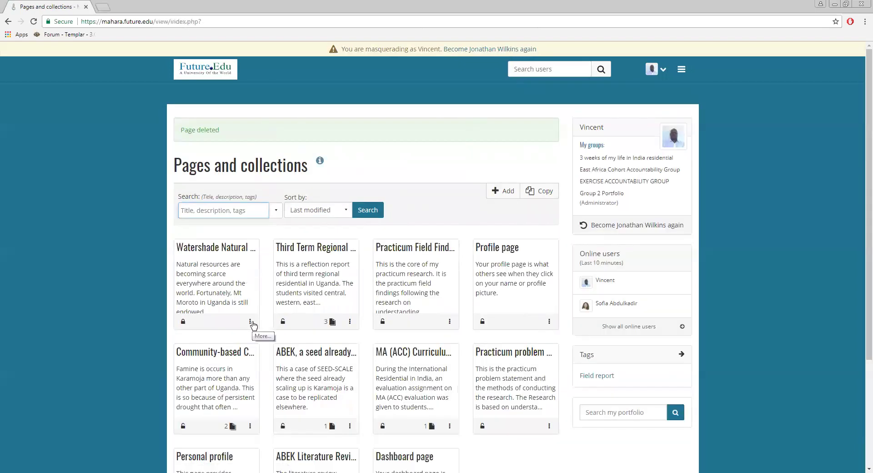
- Delete the copied page "Watershade Natural Resources Shared by Many Stakeholders in Moroto Uganda v.2"
click(251, 324)
click(205, 352)
click(199, 282)
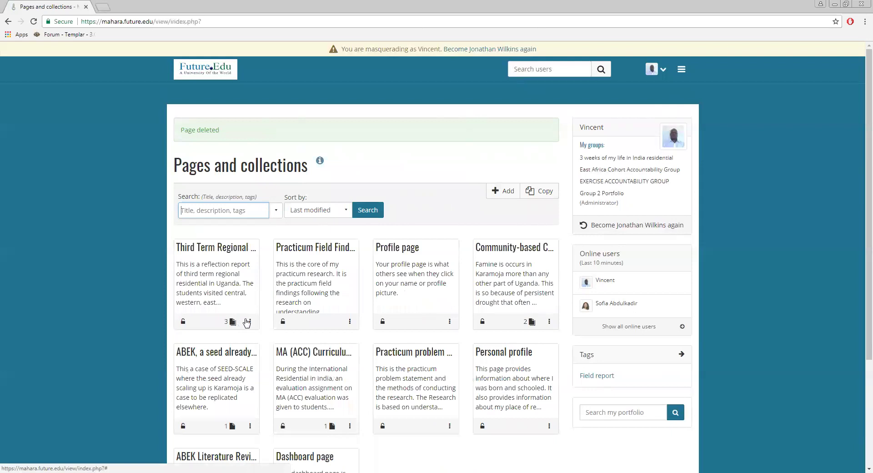
- Open the Third Term Regional Reflection Report collection and look over its page "Watershade Natural Resources Shared by Many Stakeholders in Moroto Uganda"
click(225, 250)
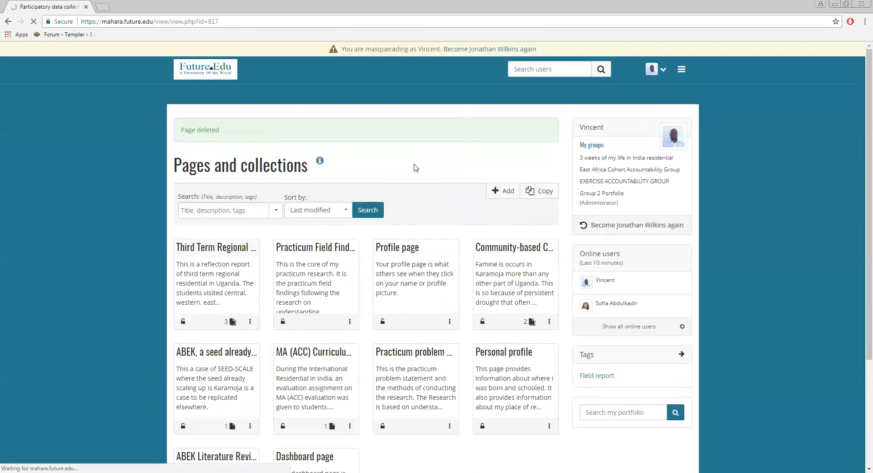
scroll(415, 167, down, 1)
click(493, 108)
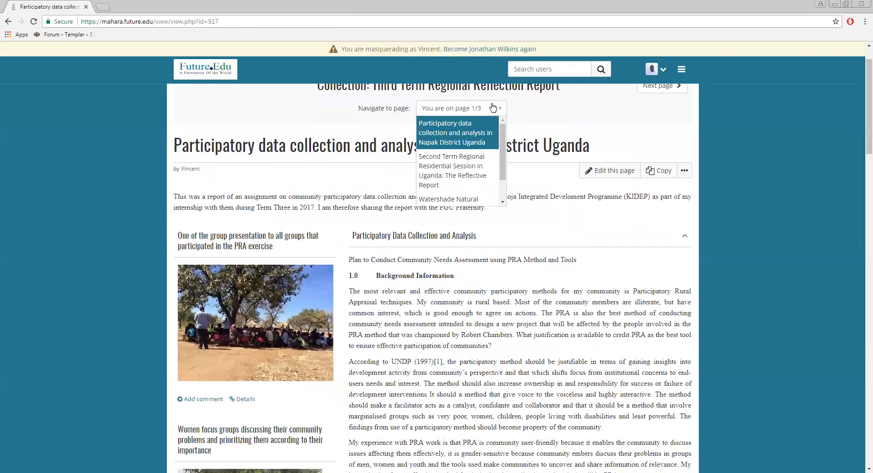
click(452, 199)
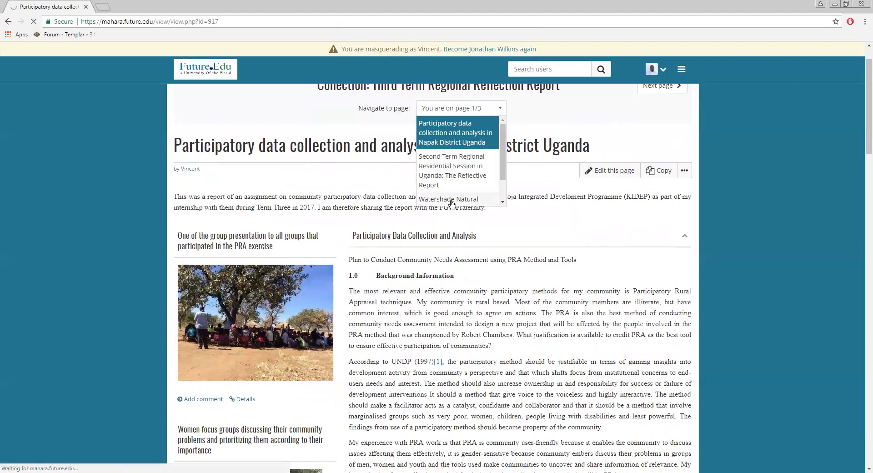
scroll(450, 216, down, 6)
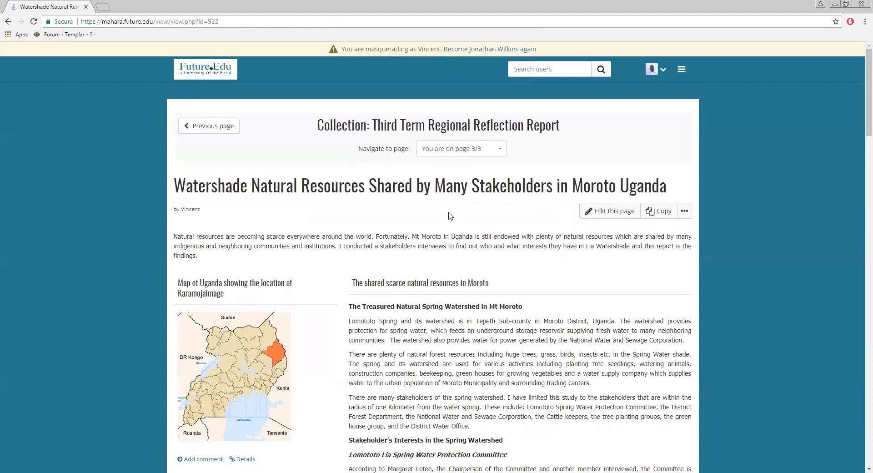
scroll(449, 212, down, 5)
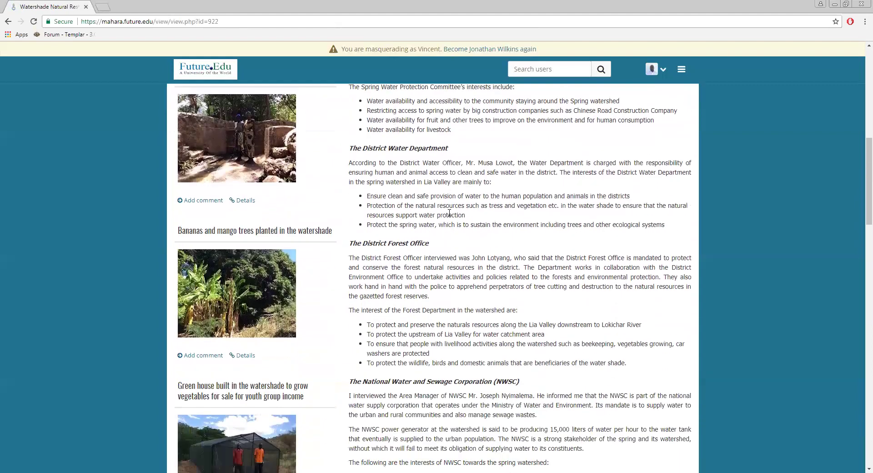
scroll(450, 216, up, 11)
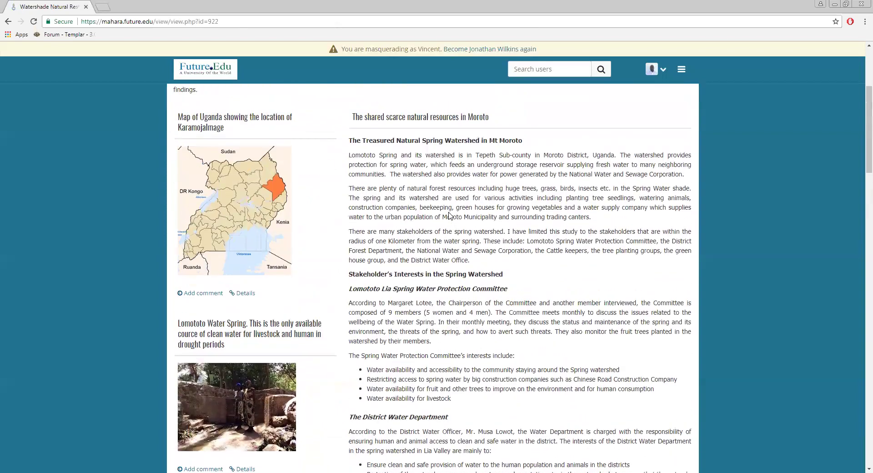
- Return to the portfolio's Pages and collections overview from the Watershade page
click(682, 69)
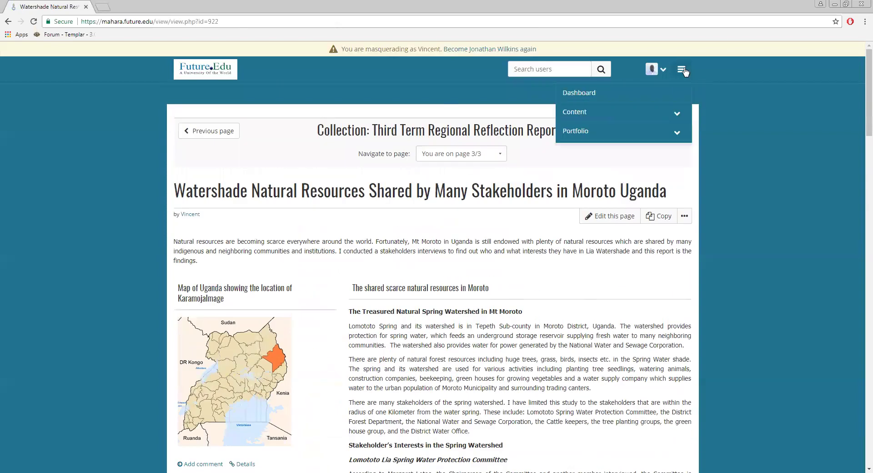
click(678, 133)
click(605, 154)
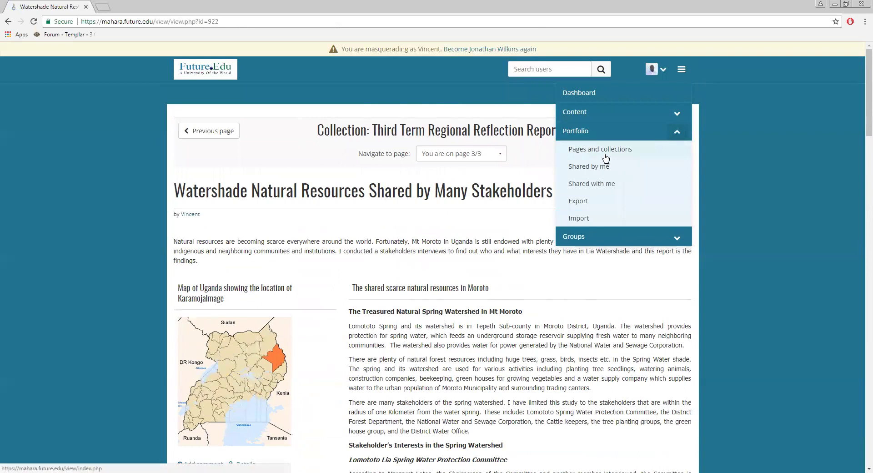